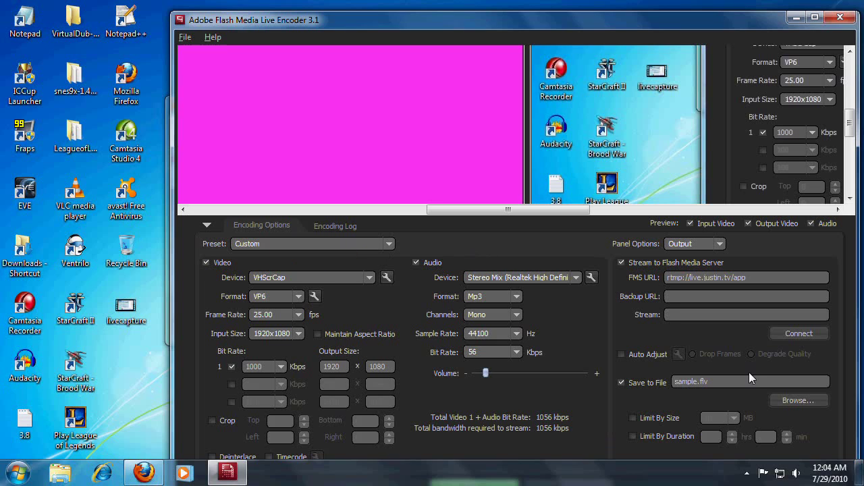
- Check the system volume mixer, then close it
click(797, 474)
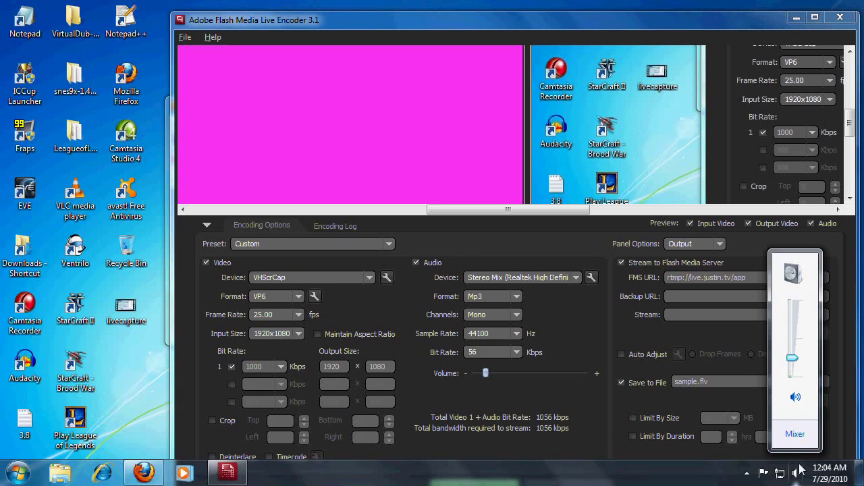
click(800, 436)
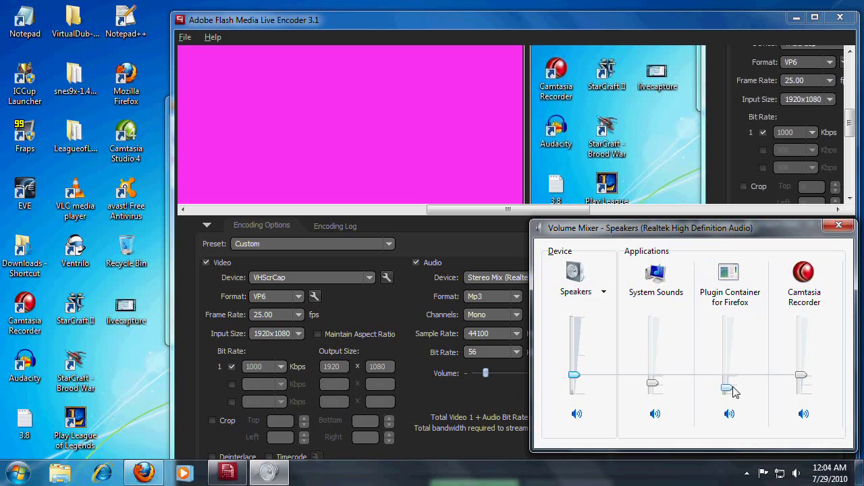
click(838, 225)
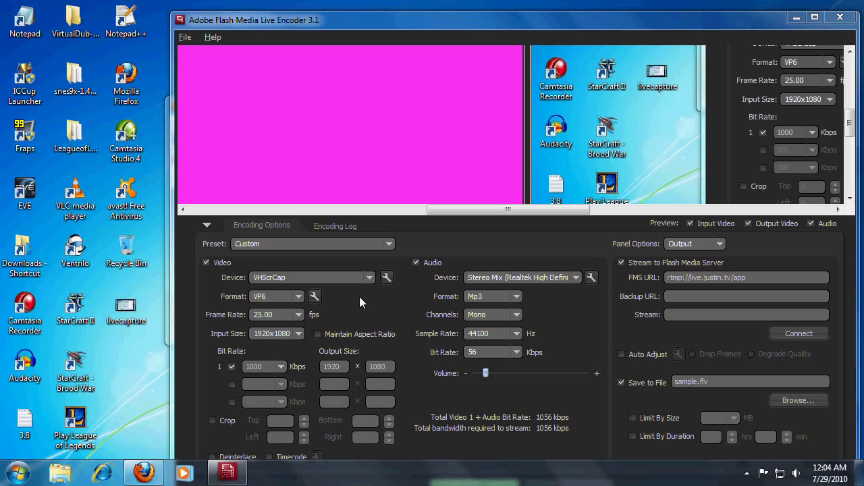
- Bring the encoder forward and browse the Start menu's installed programs list
click(238, 29)
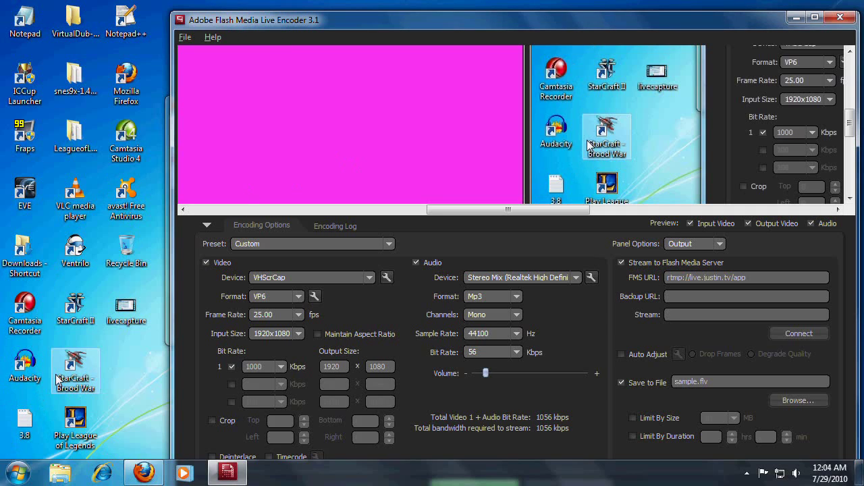
key(super)
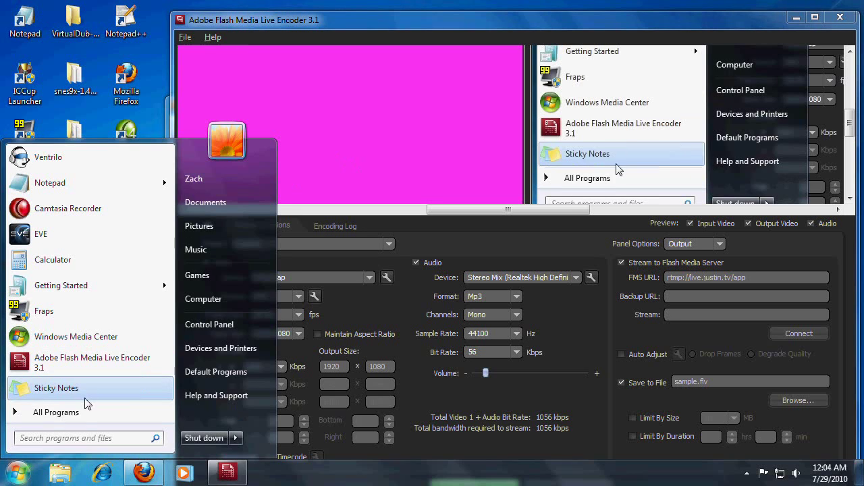
click(81, 419)
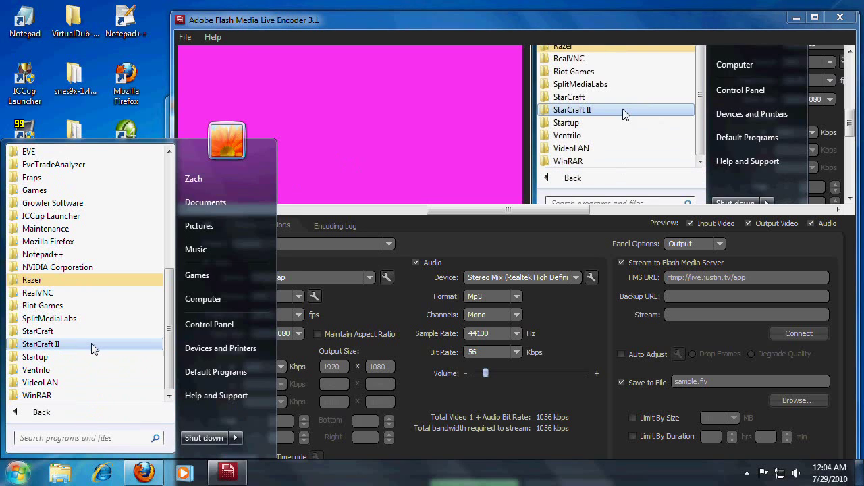
scroll(98, 334, up, 2)
scroll(98, 334, up, 2)
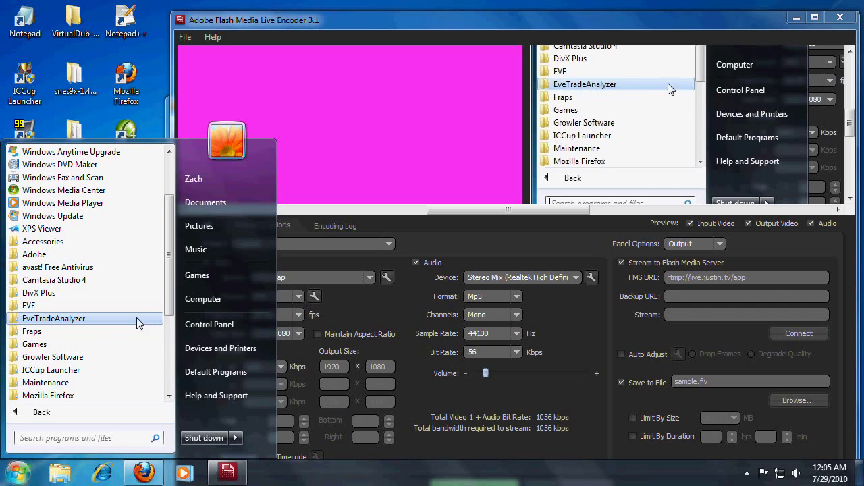
click(777, 285)
- Inspect the FMS URL address, highlighting its rtmp part
drag(776, 279, 651, 281)
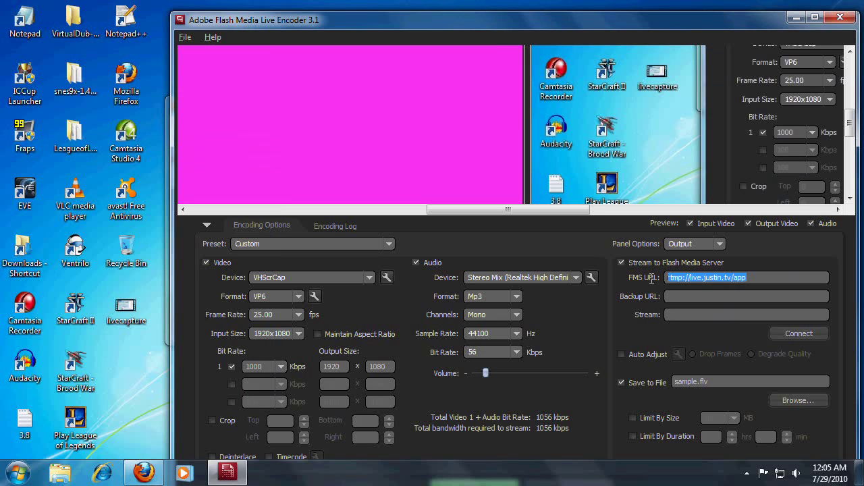
click(721, 282)
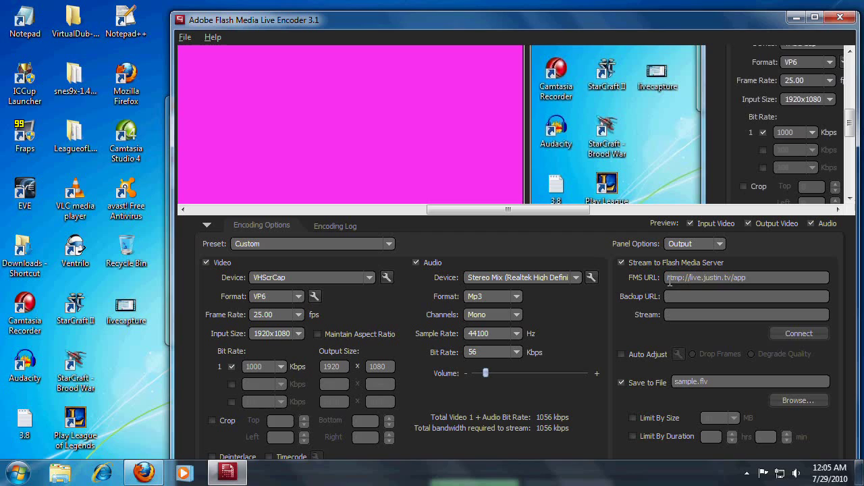
drag(667, 278, 684, 278)
click(722, 307)
- Look over the profile open/save options, then focus the empty Stream field
click(184, 38)
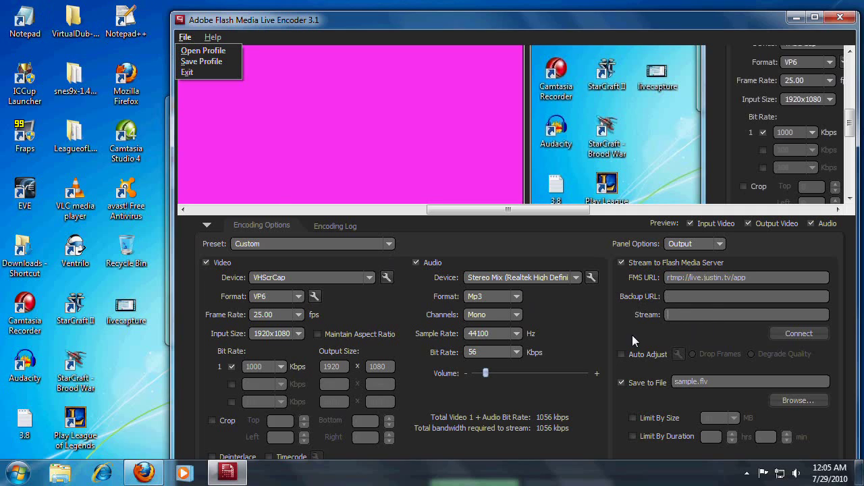
click(632, 336)
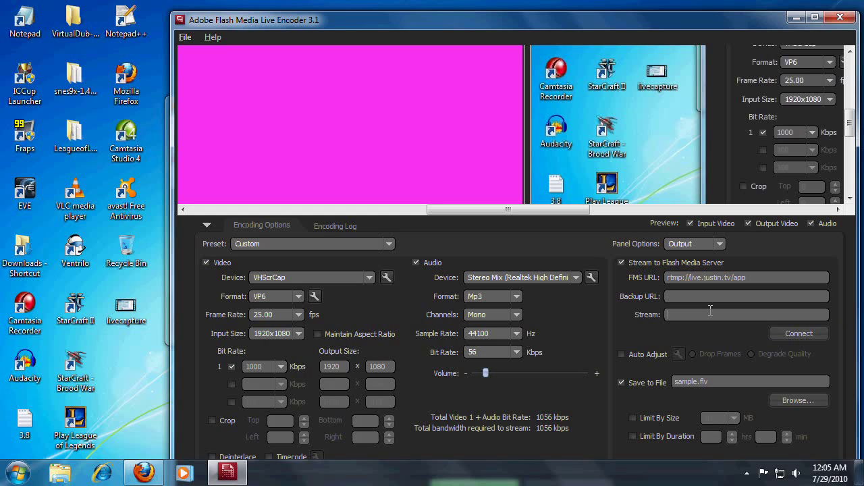
click(693, 315)
- Launch Configure VHScrCap, select the encoder's driver instance and check its 1280-wide capture area
click(17, 472)
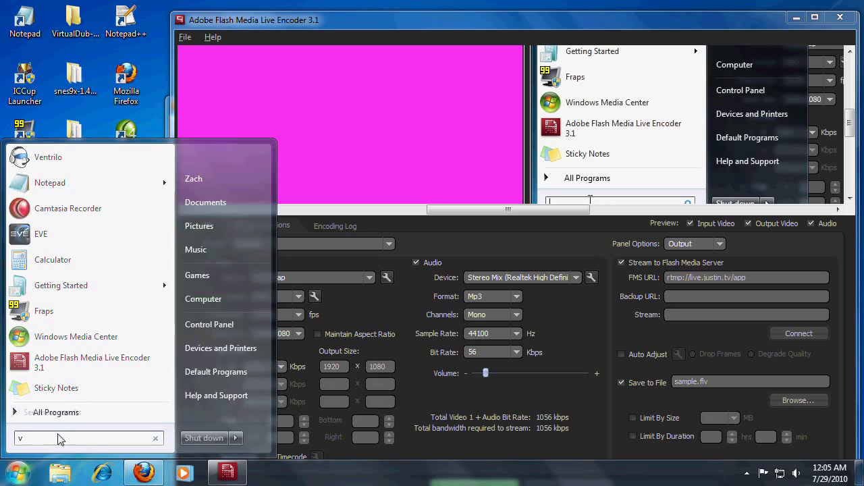
text(vh)
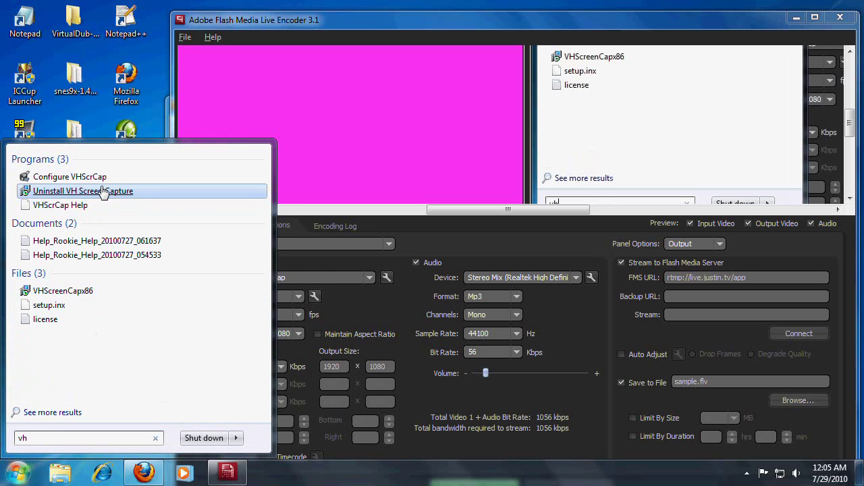
click(102, 179)
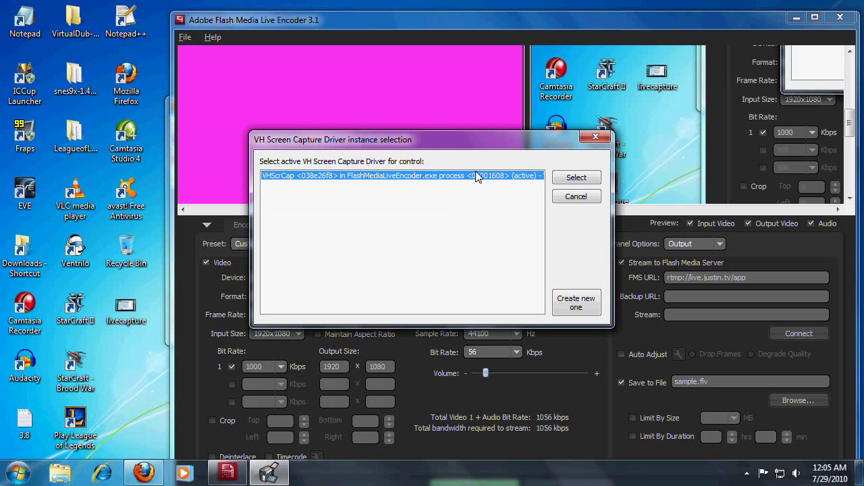
click(575, 178)
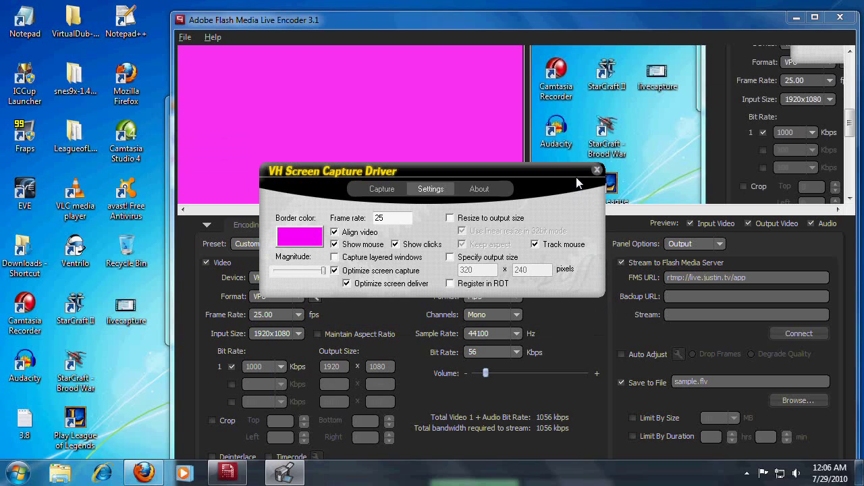
click(382, 190)
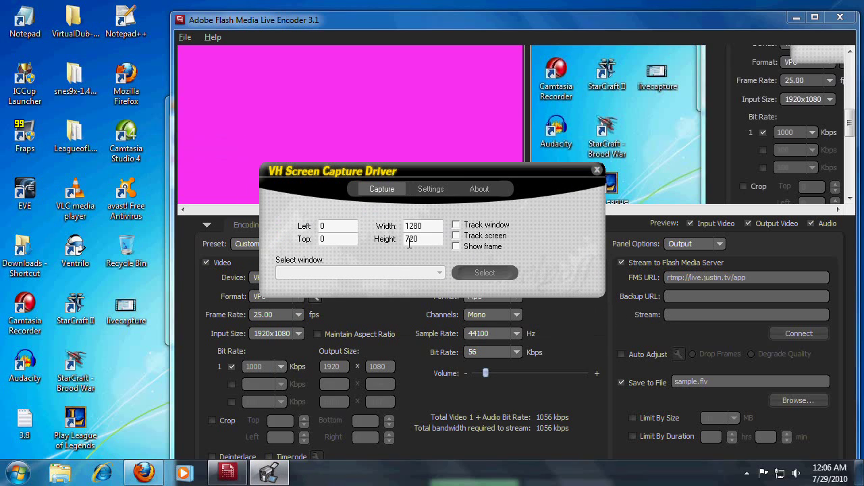
double_click(422, 226)
click(430, 190)
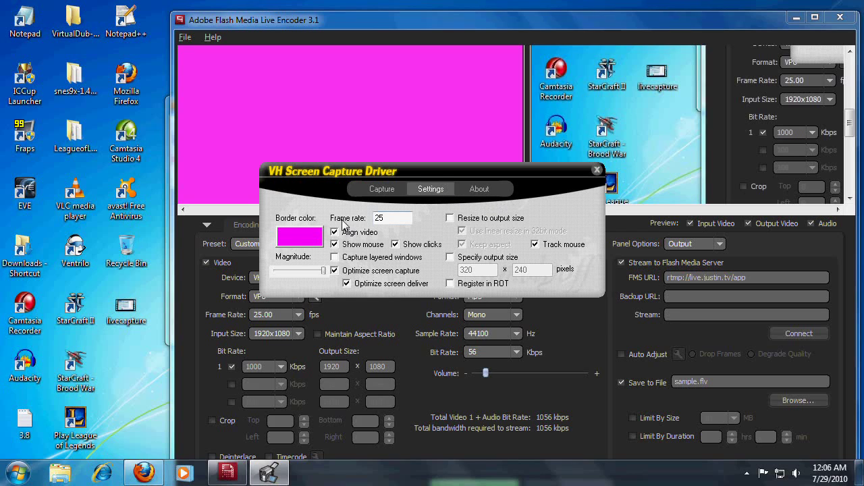
- Move the VHScrCap settings window aside and dismiss it with Esc
drag(344, 225, 368, 228)
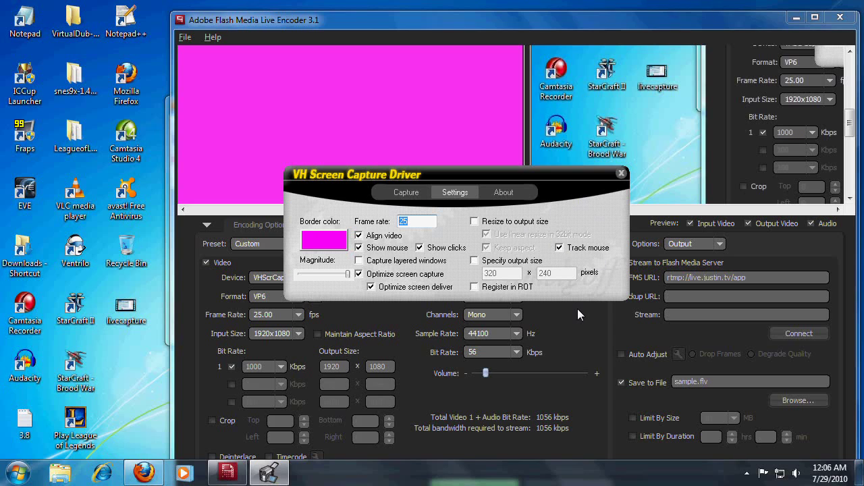
key(Escape)
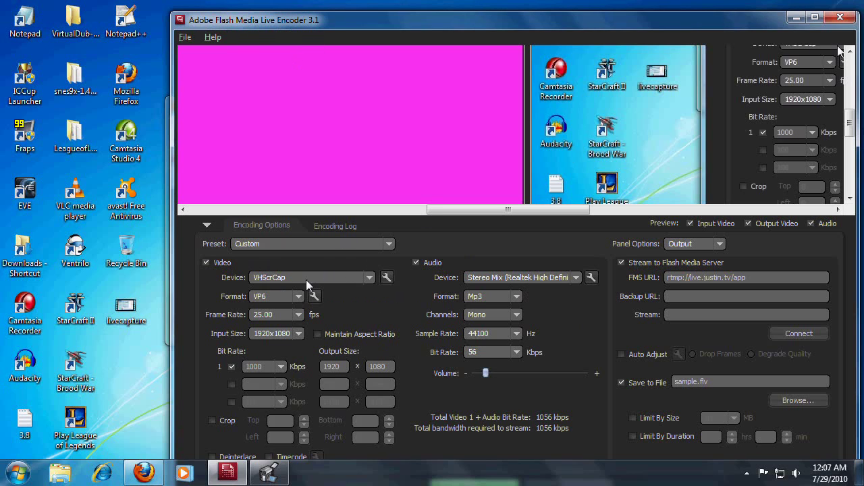
- Try H.264, revert the video format to VP6, and review the frame rate options
click(282, 298)
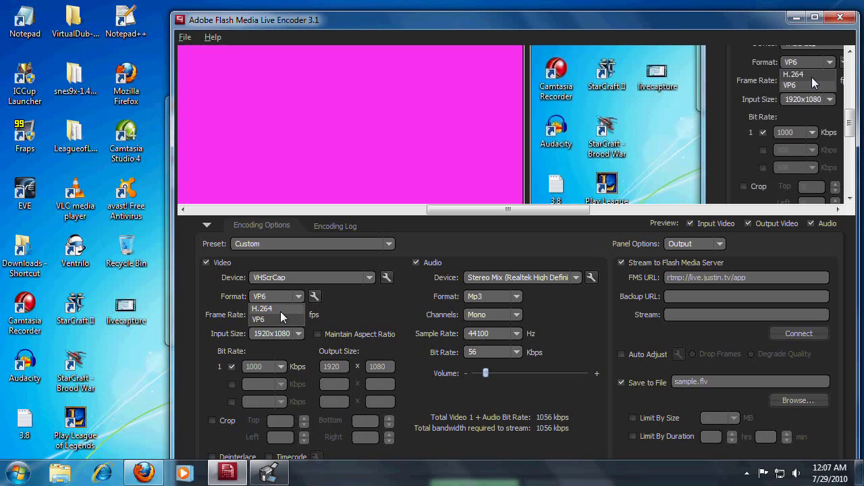
click(280, 312)
click(281, 300)
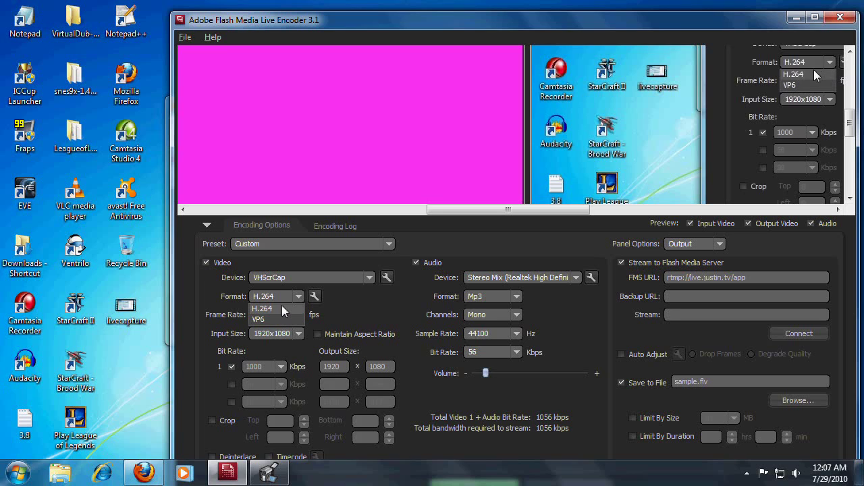
click(279, 319)
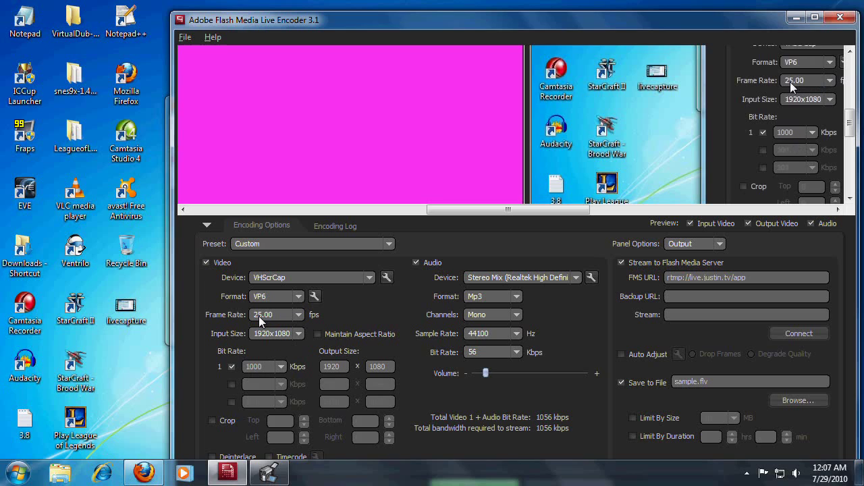
click(276, 320)
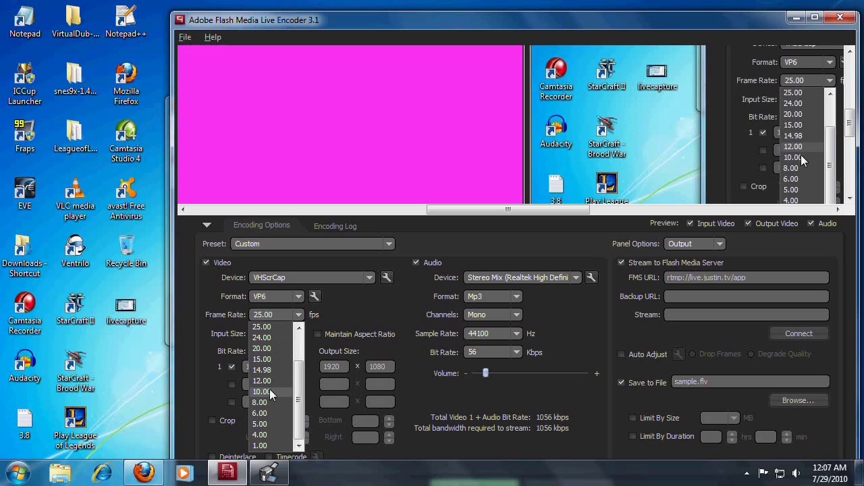
click(348, 321)
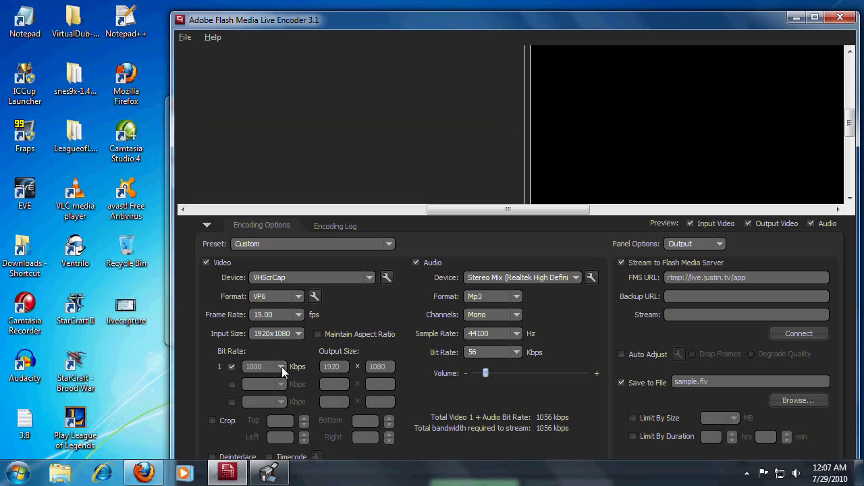
- Review the bit rate options, keeping video at 1000 Kbps and audio at 56 Kbps
click(282, 366)
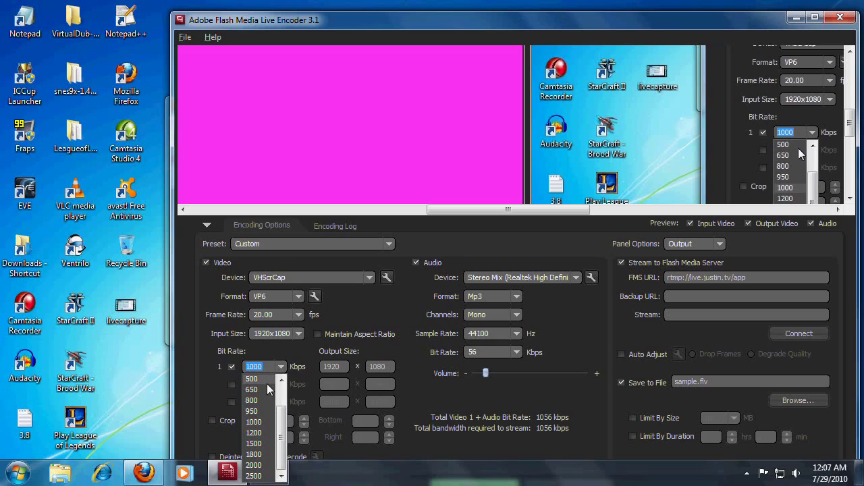
click(325, 367)
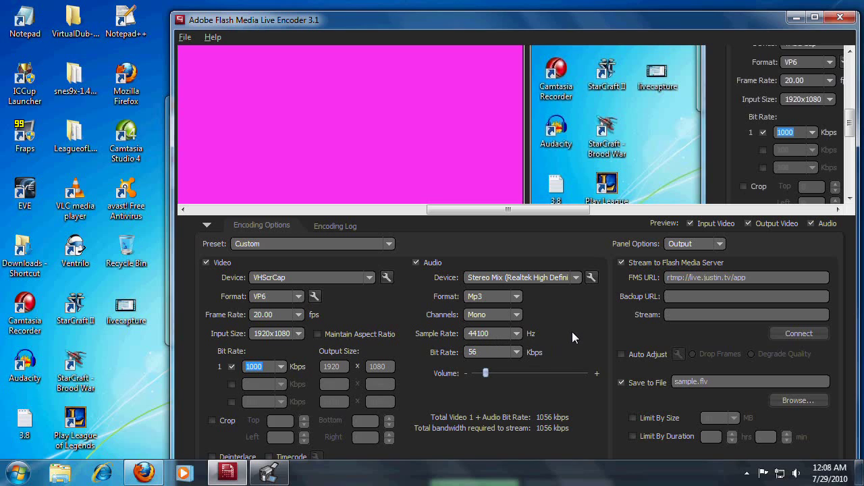
click(518, 349)
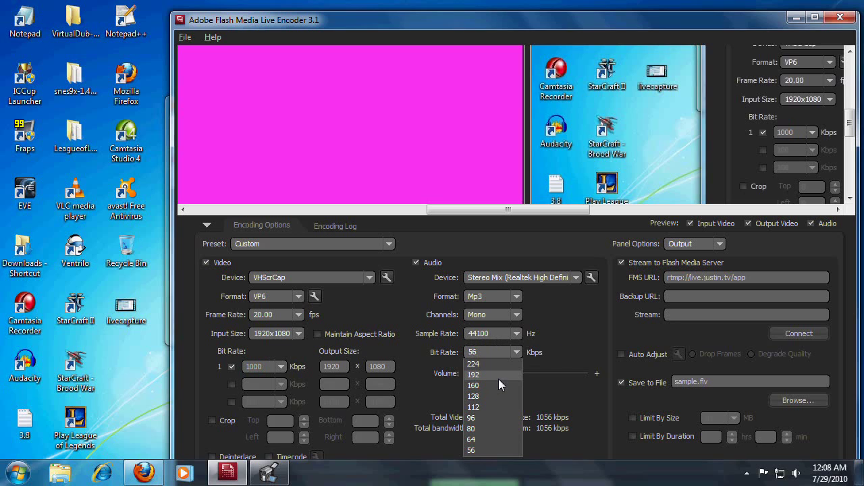
click(574, 325)
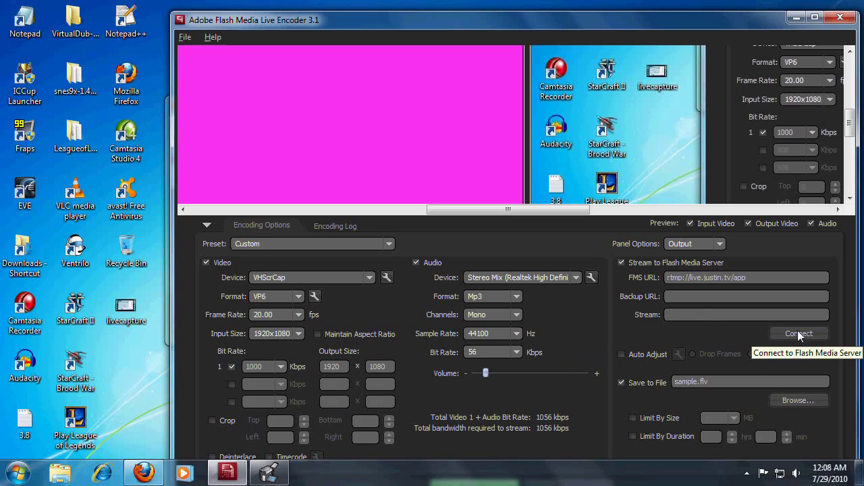
- Focus the Stream field and snap the encoder window to fill the screen
click(707, 314)
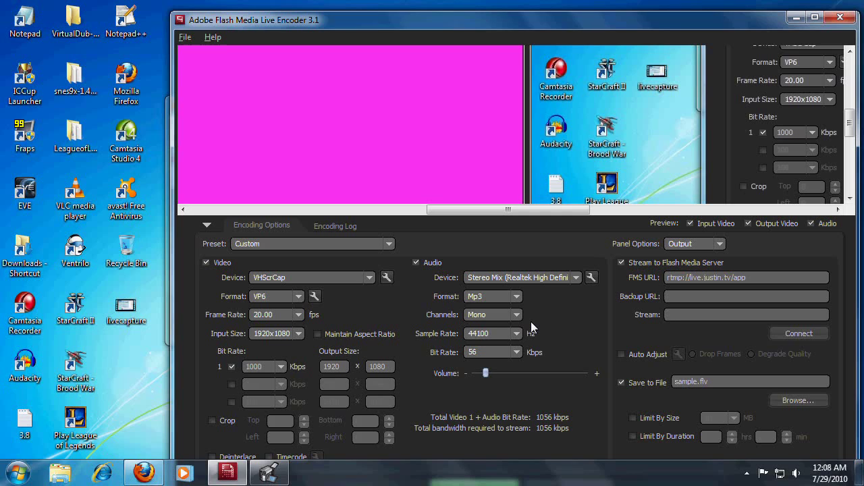
drag(576, 23, 446, 0)
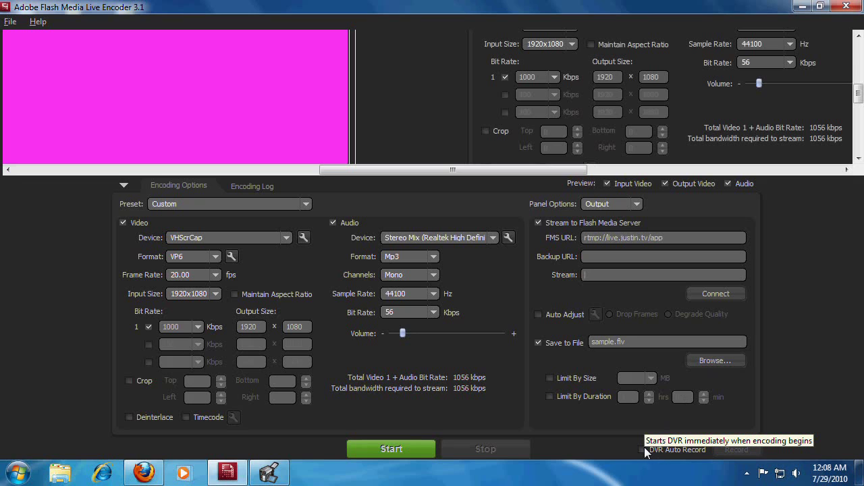
- Restore the encoder window from maximized to its normal size
click(819, 6)
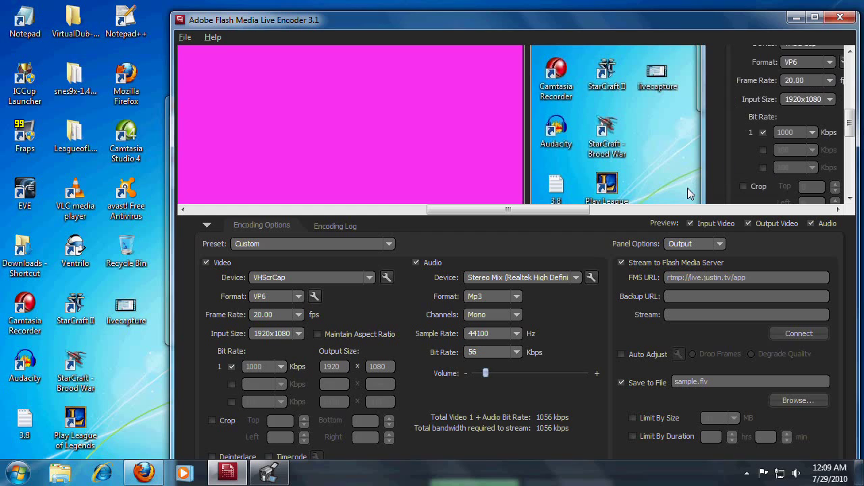